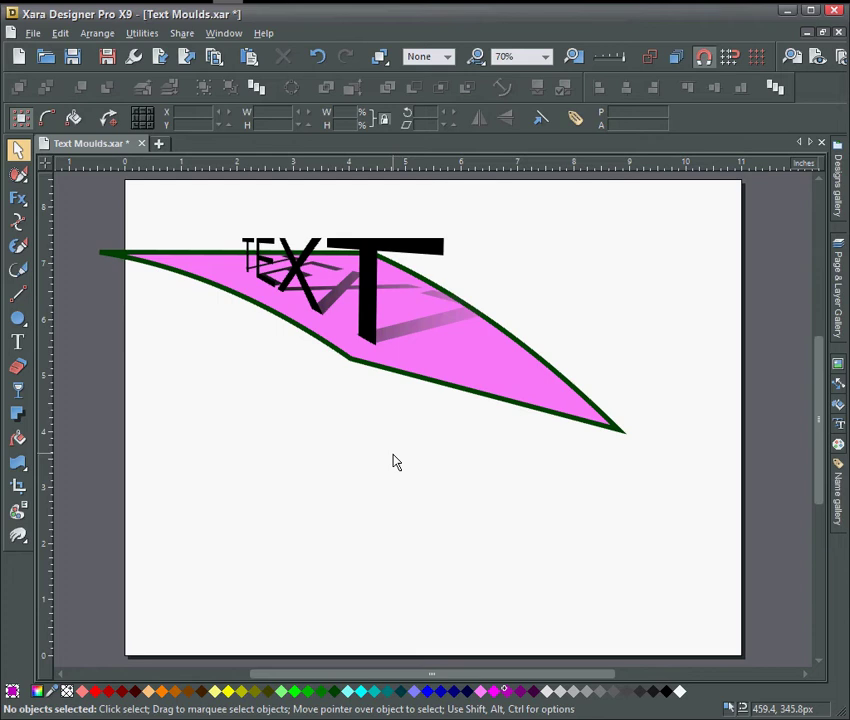
# Type the magenta word TEXT on the page below the pink artwork.
pyautogui.click(17, 342)
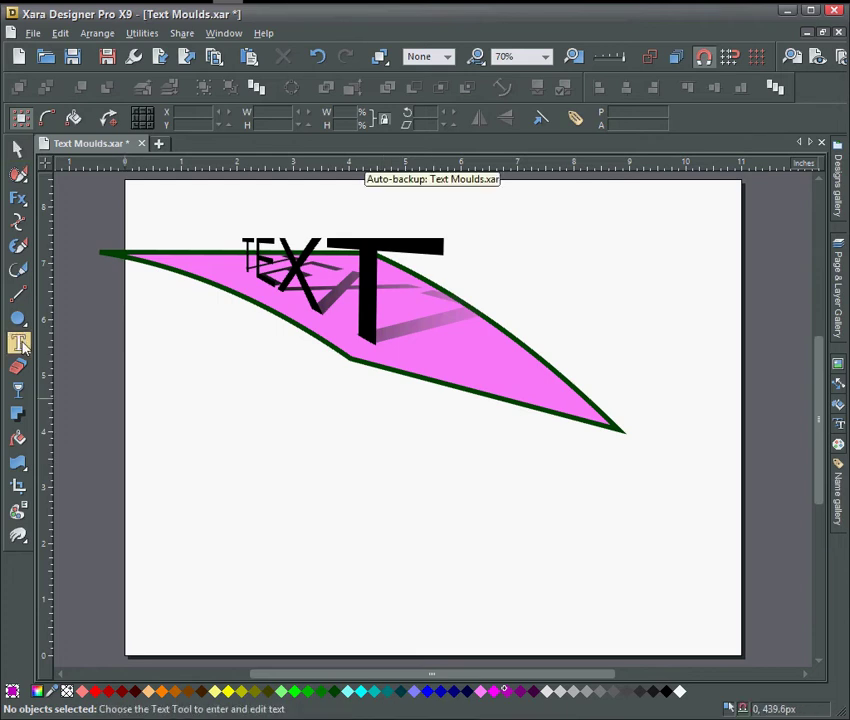
pyautogui.click(201, 526)
pyautogui.write('TEXT')
pyautogui.press('Escape')
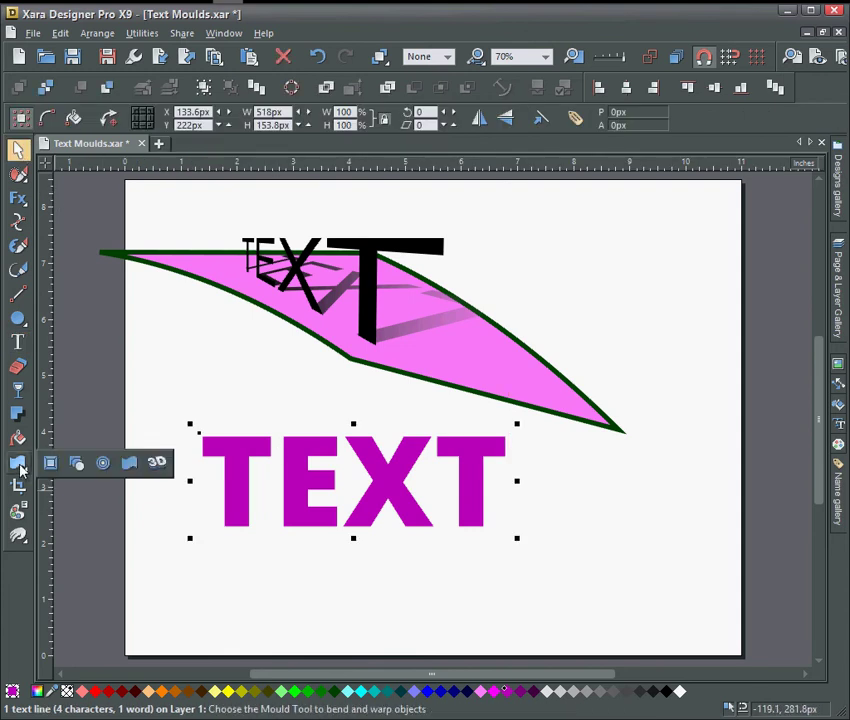
# Give TEXT a rectangular perspective mould tapering rightward, reposition it, and save.
pyautogui.click(20, 470)
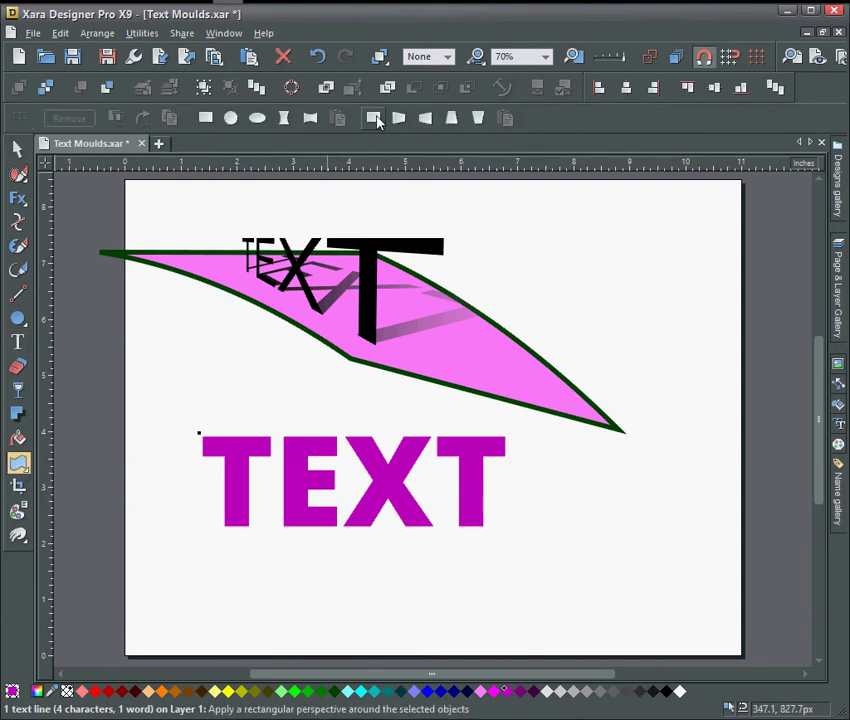
pyautogui.click(376, 120)
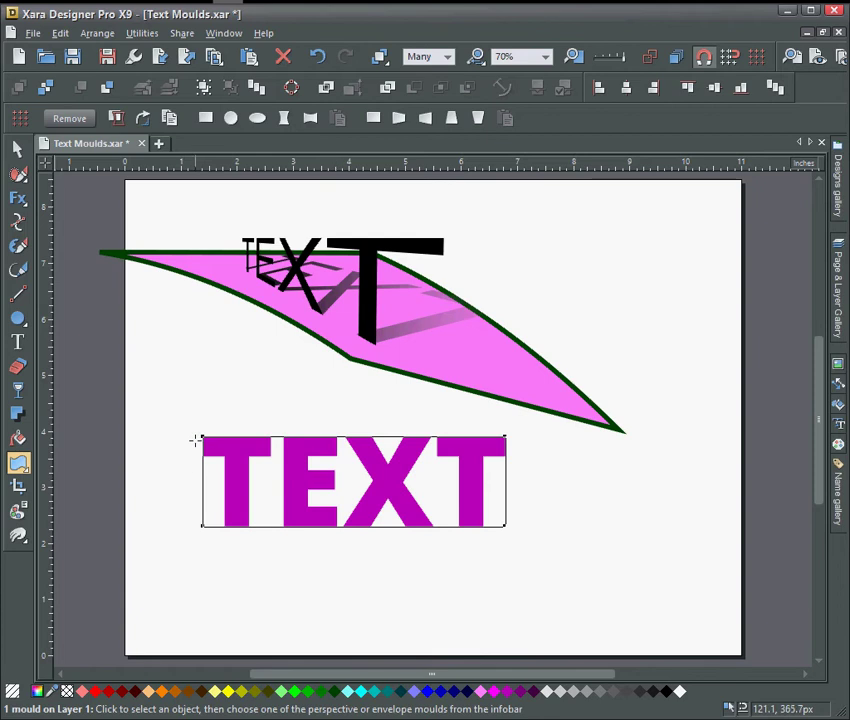
pyautogui.moveTo(203, 437); pyautogui.dragTo(201, 359)
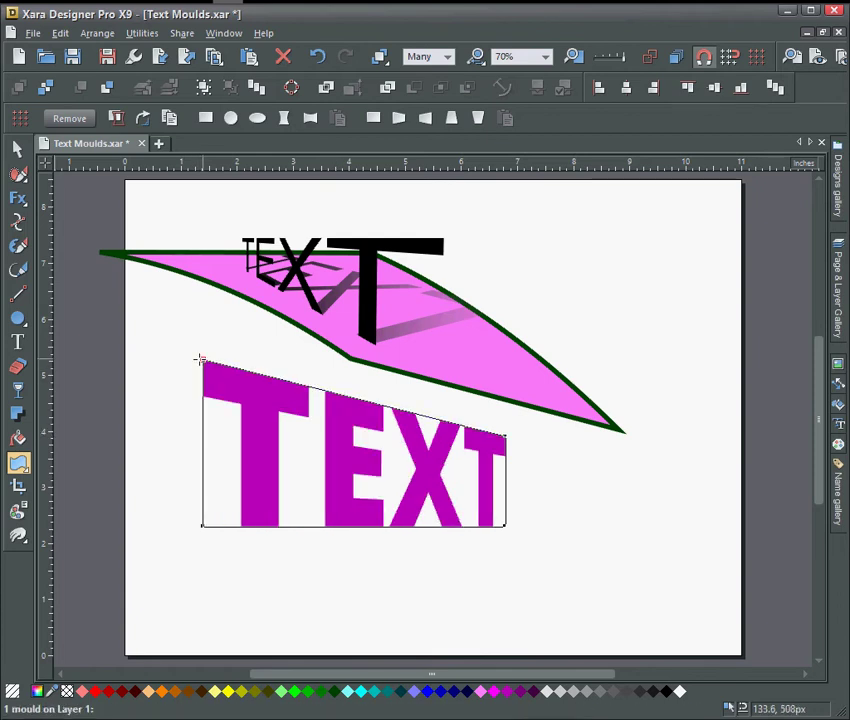
pyautogui.click(18, 150)
pyautogui.moveTo(352, 479); pyautogui.dragTo(322, 525)
pyautogui.hotkey('ctrl', 's')
pyautogui.click(566, 556)
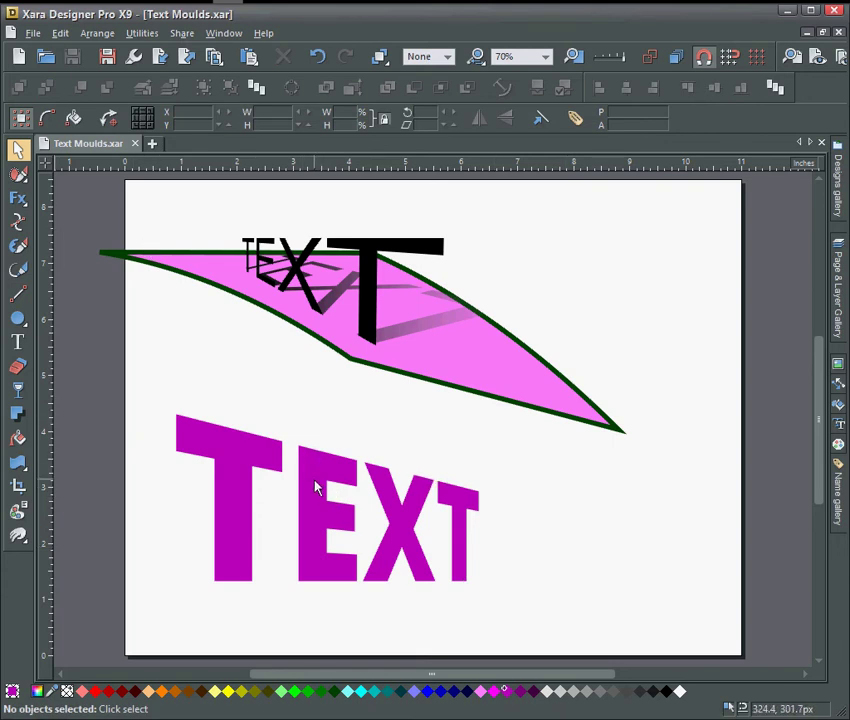
# Open the TEXT mould and replace its flat text with NOW, keeping the perspective.
pyautogui.doubleClick(317, 487)
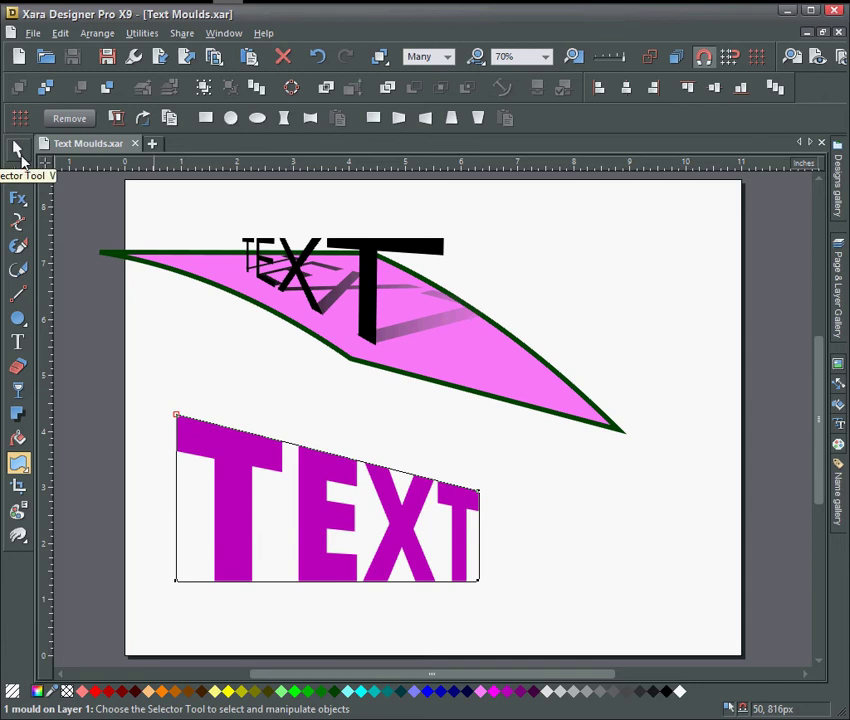
pyautogui.click(19, 152)
pyautogui.rightClick(233, 456)
pyautogui.click(268, 472)
pyautogui.doubleClick(212, 534)
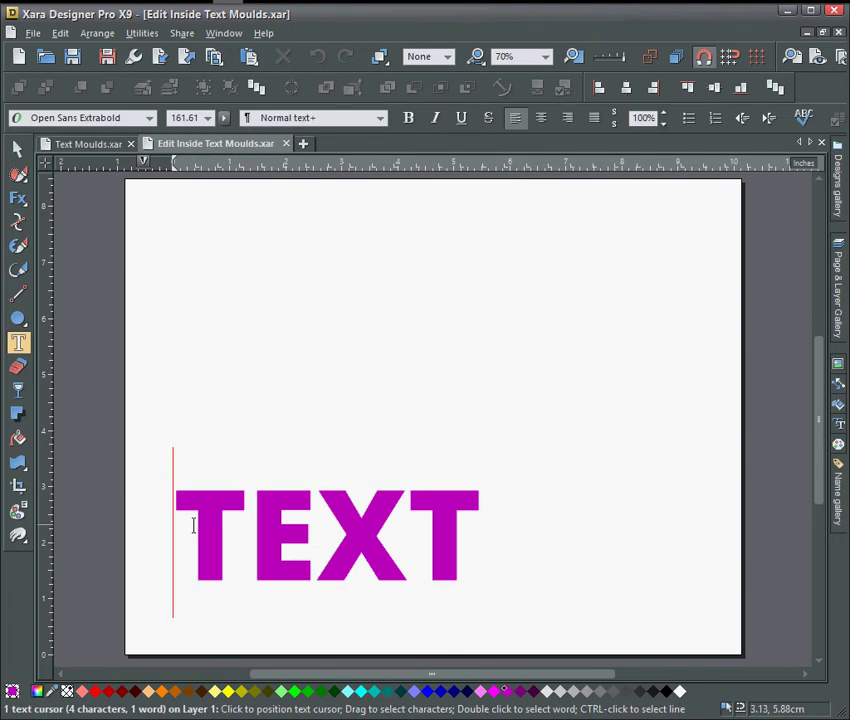
pyautogui.moveTo(194, 524); pyautogui.dragTo(497, 517)
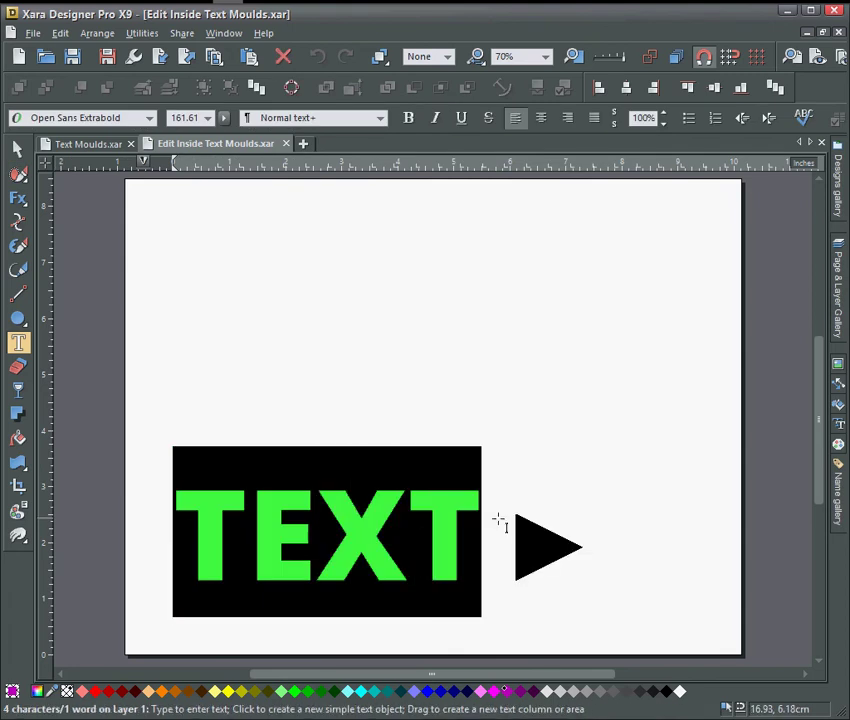
pyautogui.write('NOW')
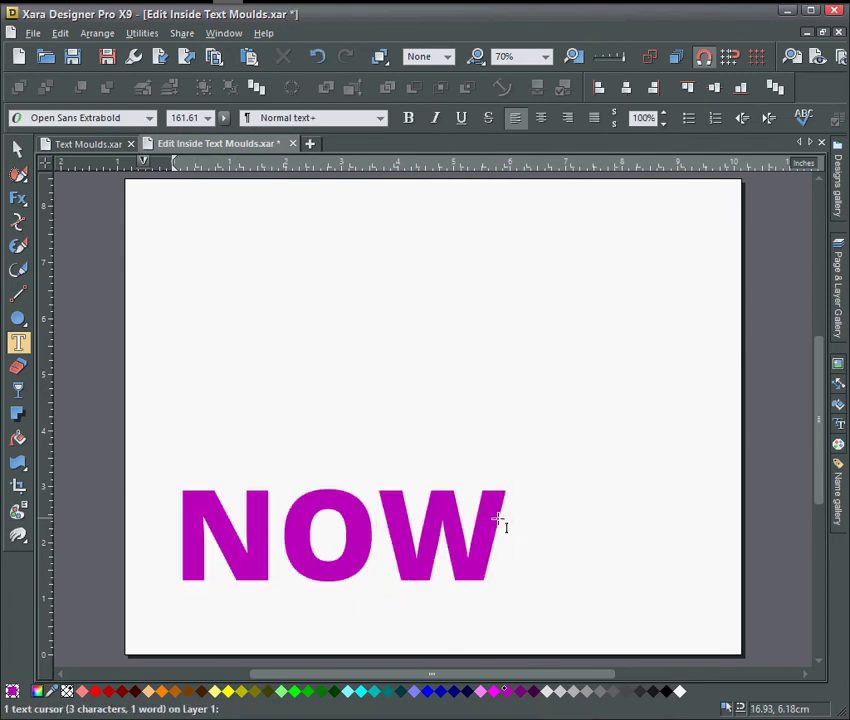
pyautogui.hotkey('ctrl', 'w')
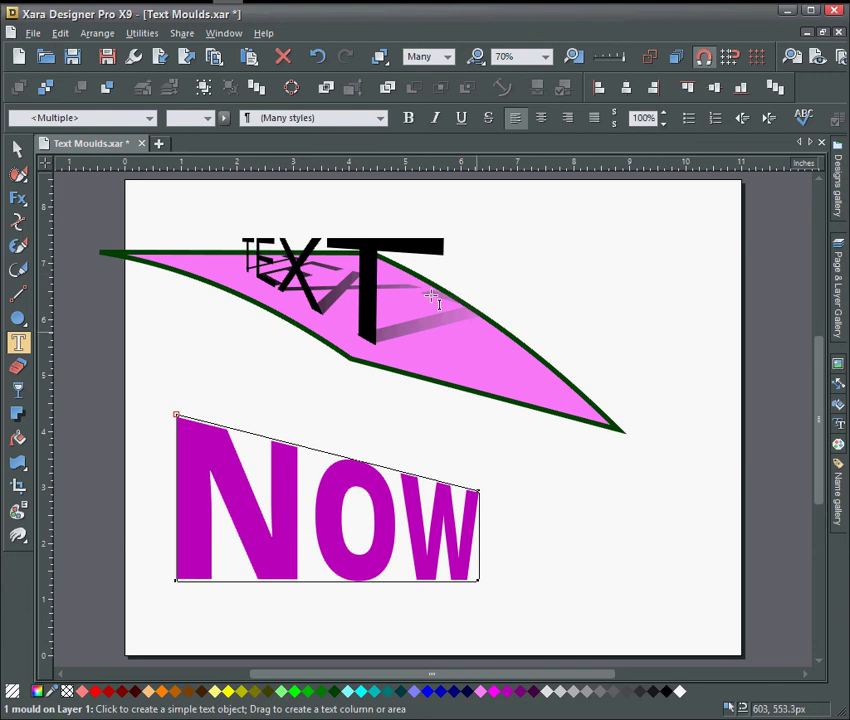
pyautogui.click(17, 149)
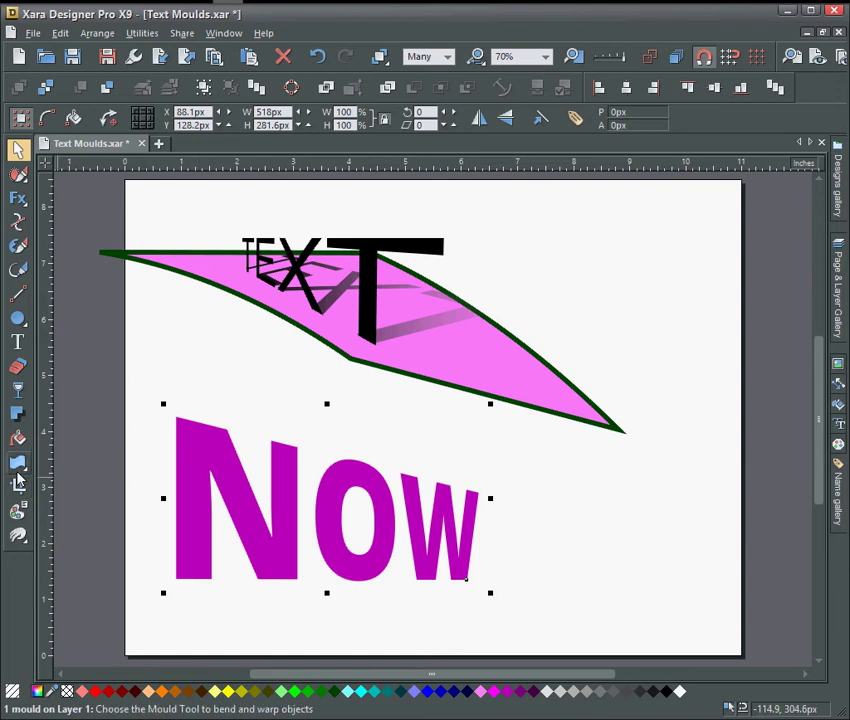
# Add a thin flat bevel to the perspective-moulded NOW lettering, then deselect.
pyautogui.moveTo(17, 474)
pyautogui.click(50, 465)
pyautogui.moveTo(173, 413)
pyautogui.mouseDown()
pyautogui.moveTo(178, 419)
pyautogui.moveTo(175, 412)
pyautogui.mouseUp()
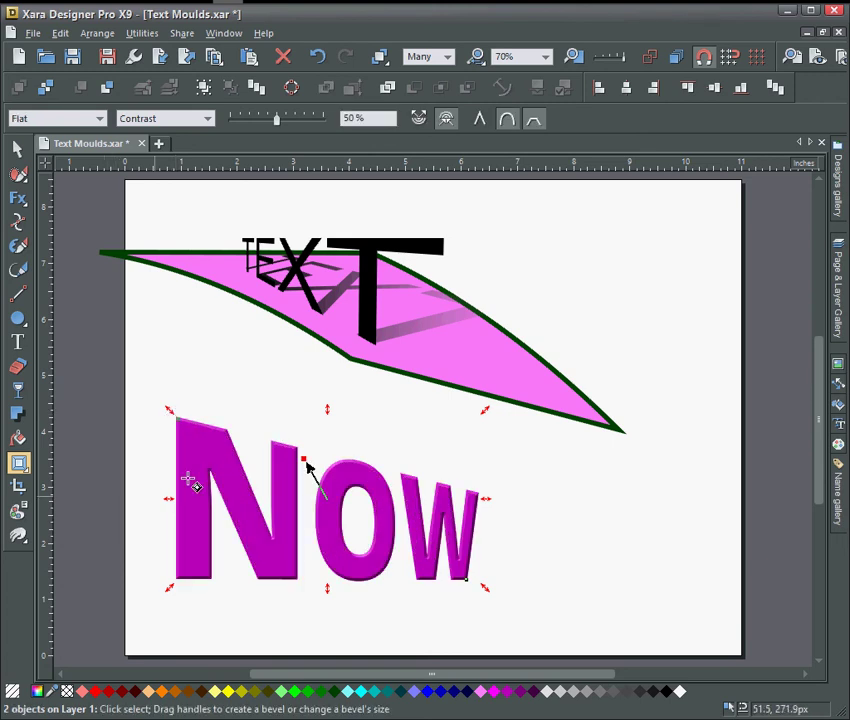
pyautogui.click(17, 148)
pyautogui.click(180, 357)
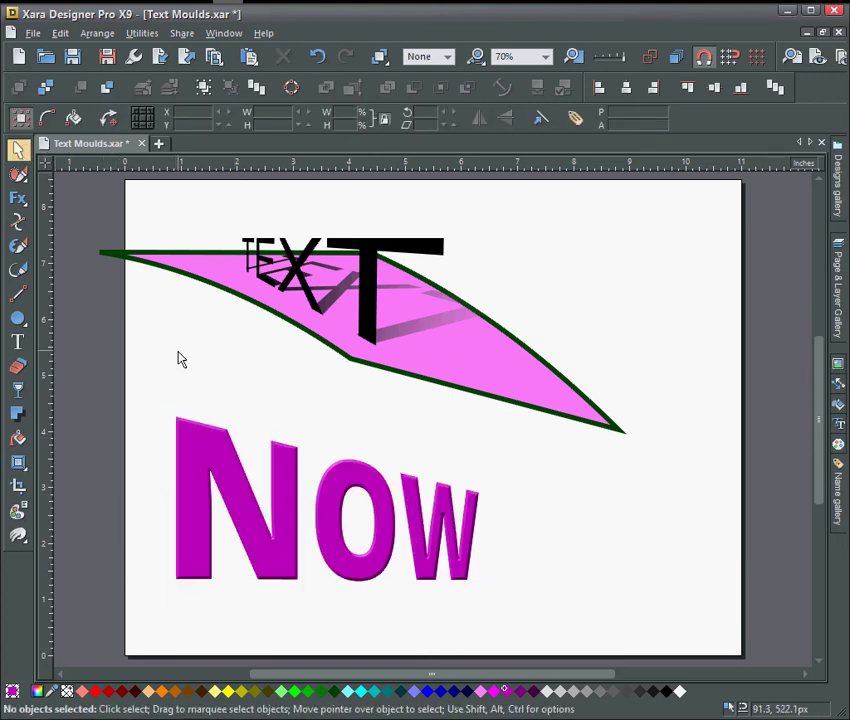
# Open the NOW mould and replace the word with Change, keeping the bevel.
pyautogui.click(284, 540)
pyautogui.rightClick(284, 480)
pyautogui.click(305, 497)
pyautogui.doubleClick(197, 537)
pyautogui.doubleClick(190, 528)
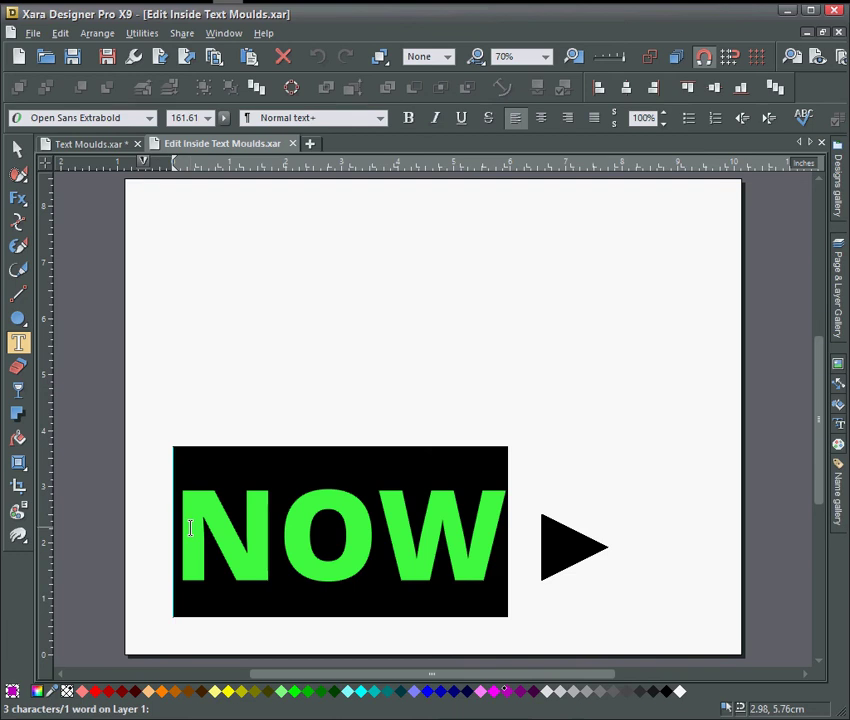
pyautogui.write('Change')
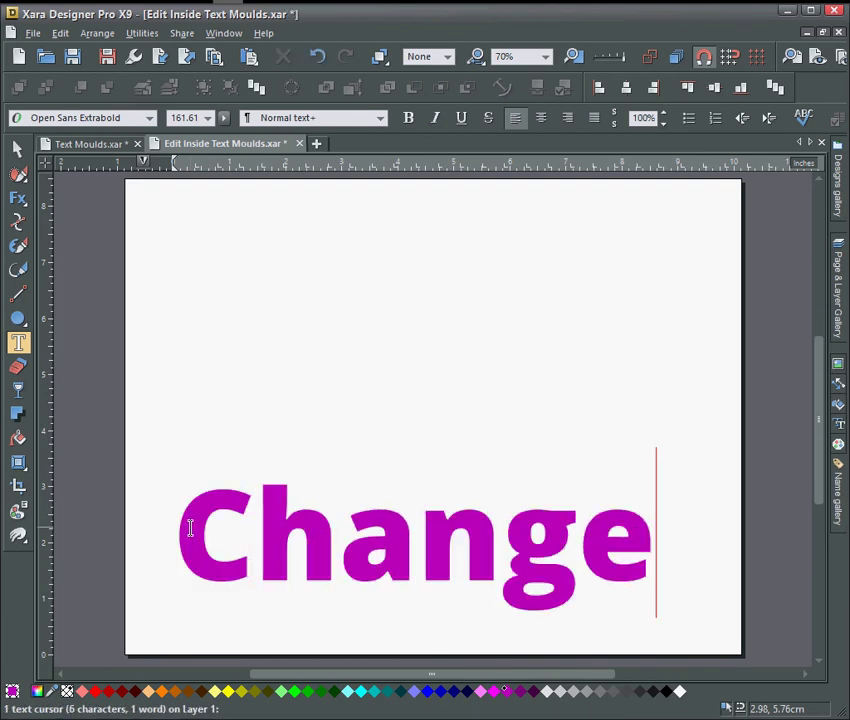
pyautogui.hotkey('ctrl', 'w')
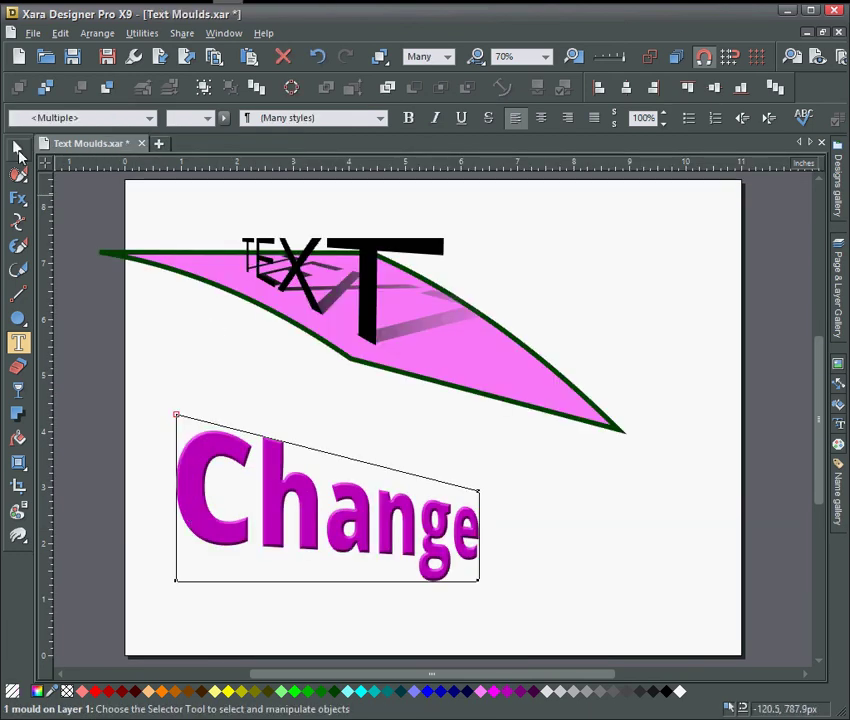
pyautogui.click(18, 149)
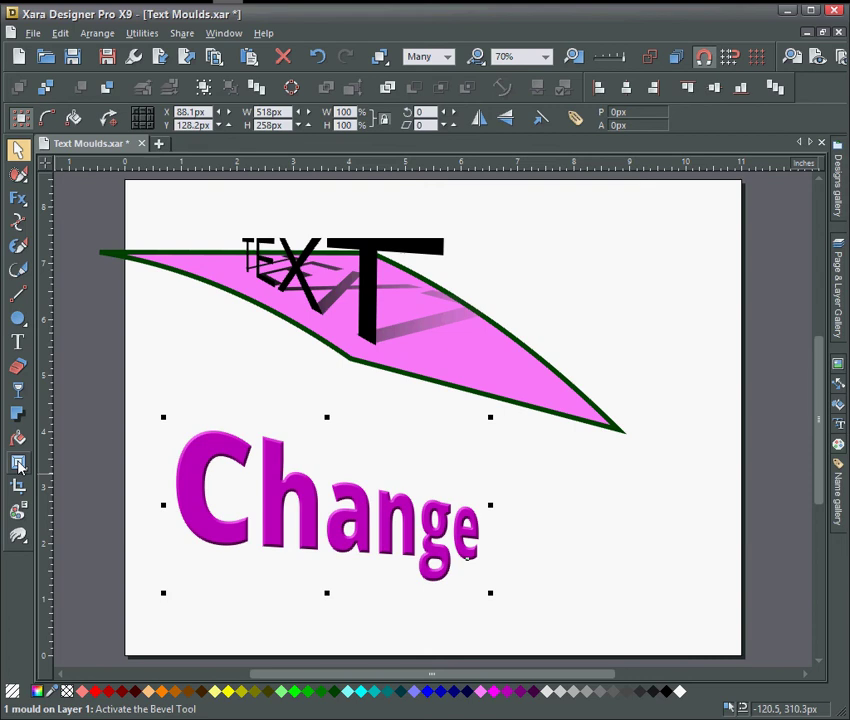
# Reapply a thin bevel to Change and add a drop shadow behind it.
pyautogui.click(18, 465)
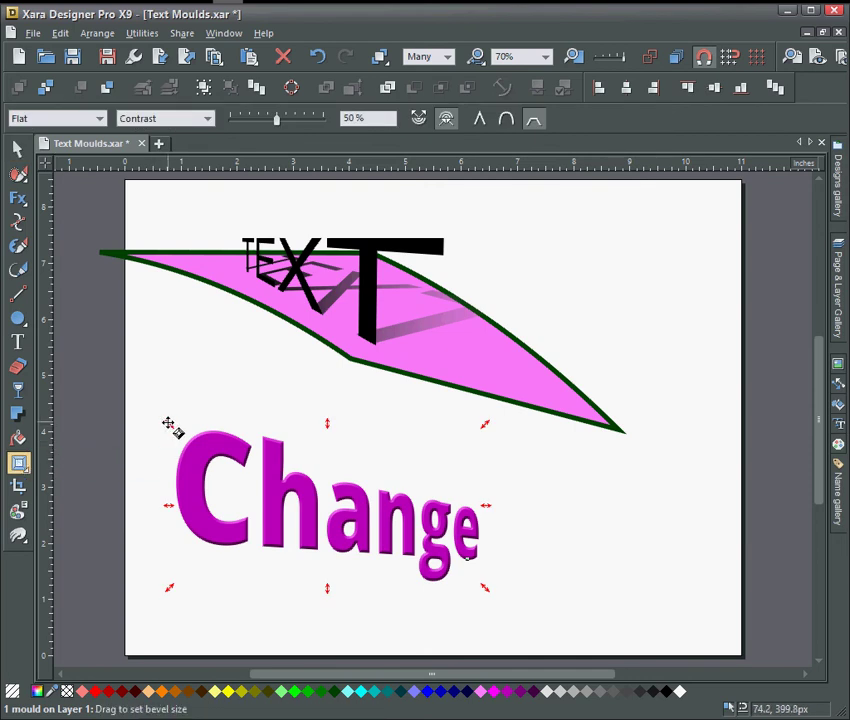
pyautogui.moveTo(170, 428); pyautogui.dragTo(171, 421)
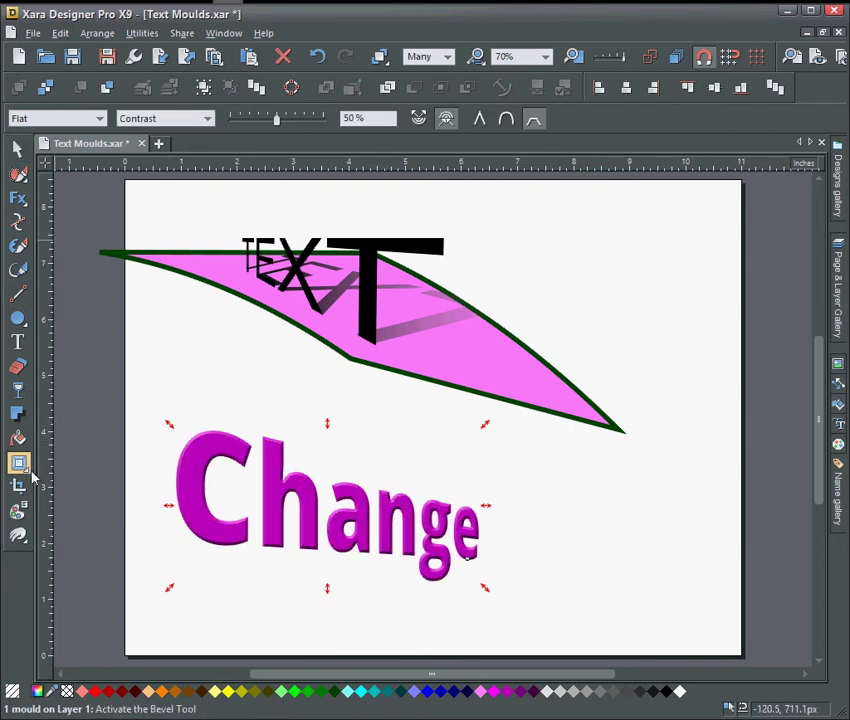
pyautogui.click(18, 415)
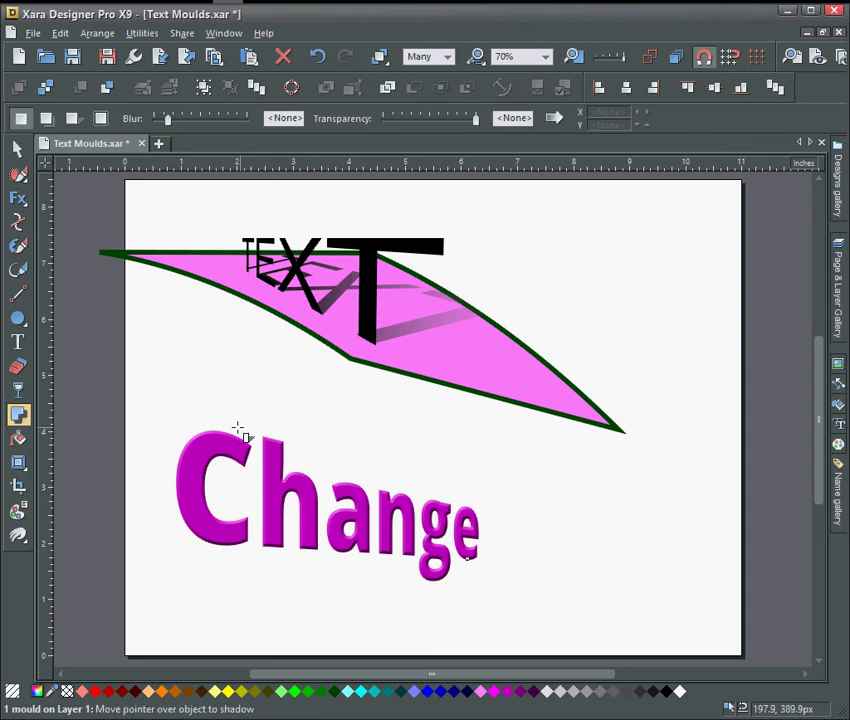
pyautogui.moveTo(218, 440); pyautogui.dragTo(212, 425)
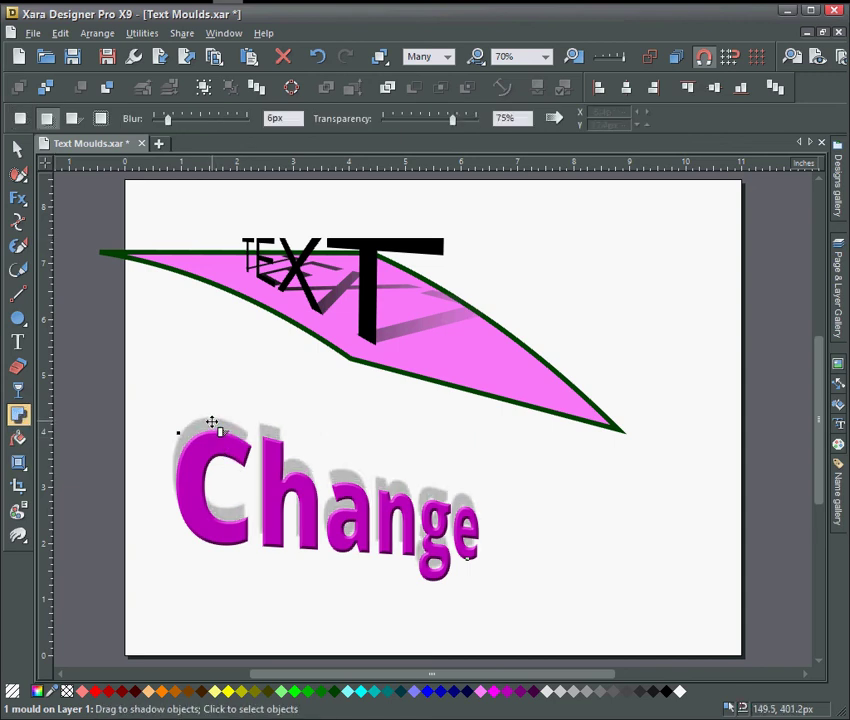
# Turn the shadow into a thick glow with 0 blur and 0 transparency, then save.
pyautogui.click(103, 119)
pyautogui.moveTo(170, 122); pyautogui.dragTo(152, 120)
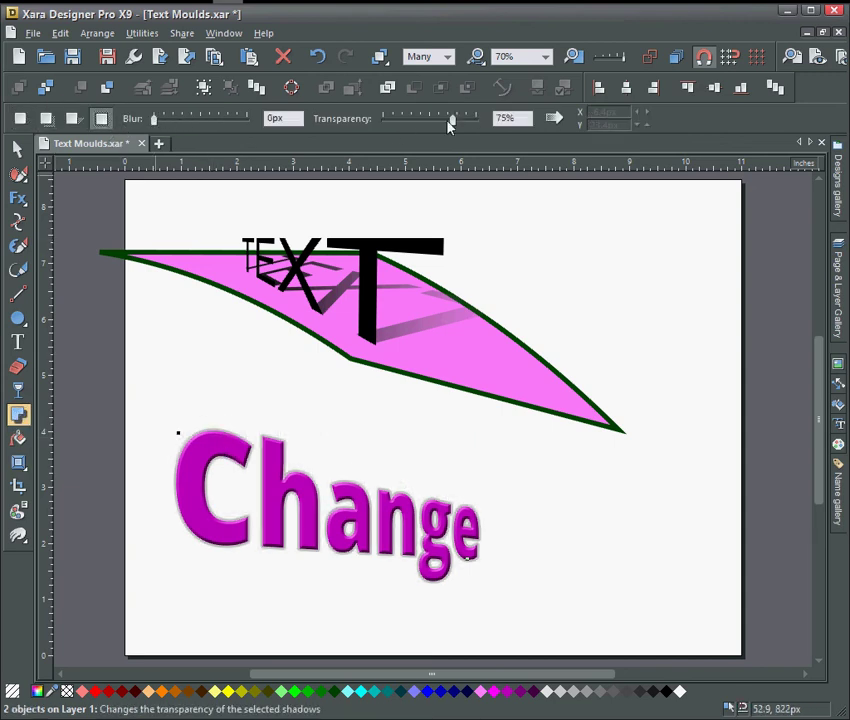
pyautogui.moveTo(451, 119); pyautogui.dragTo(370, 126)
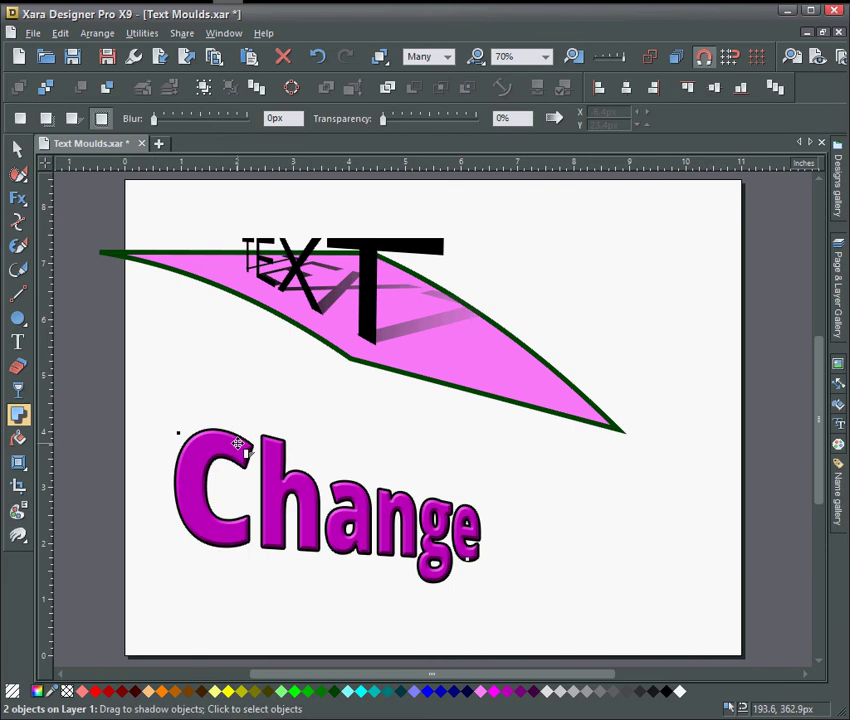
pyautogui.moveTo(238, 444); pyautogui.dragTo(237, 440)
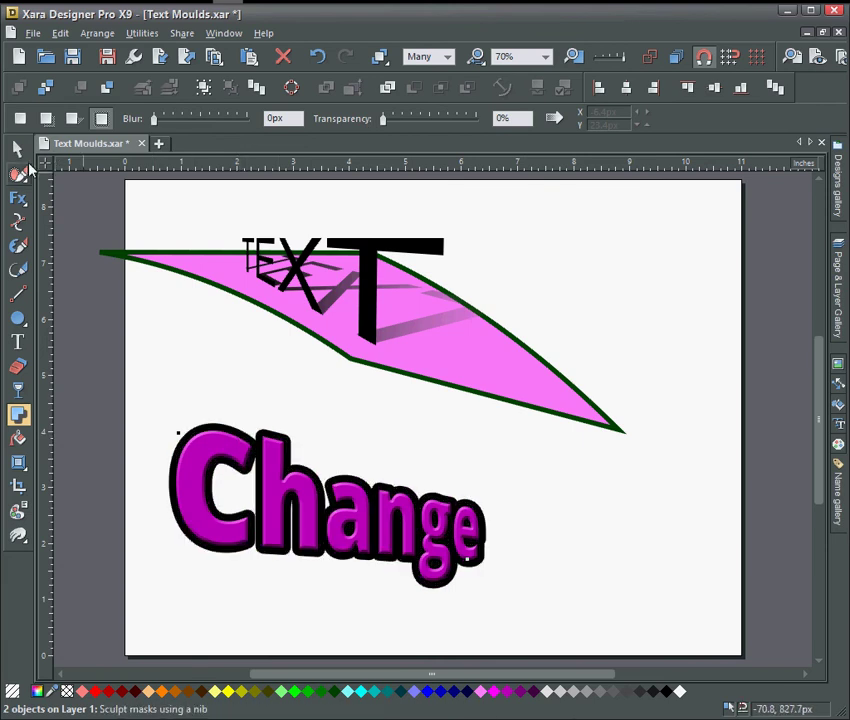
pyautogui.click(16, 148)
pyautogui.click(211, 357)
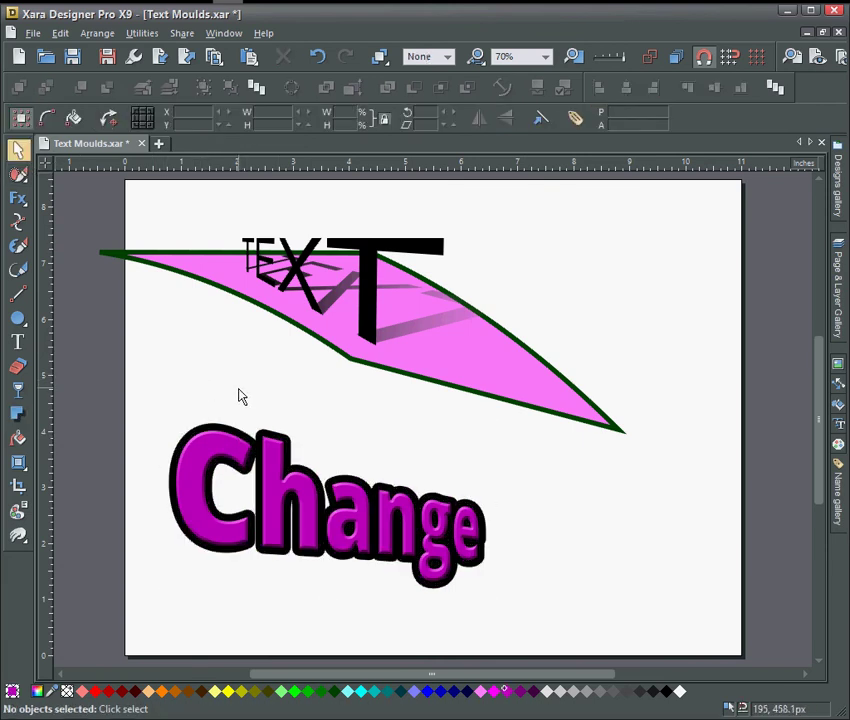
pyautogui.hotkey('ctrl', 's')
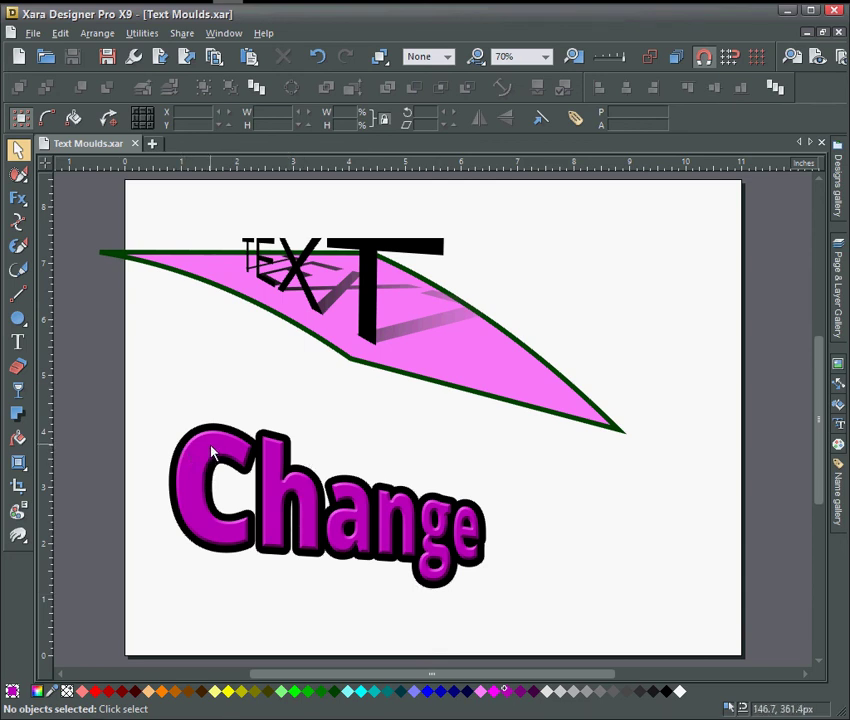
# Open the Change mould and replace the whole word with BACK.
pyautogui.rightClick(211, 455)
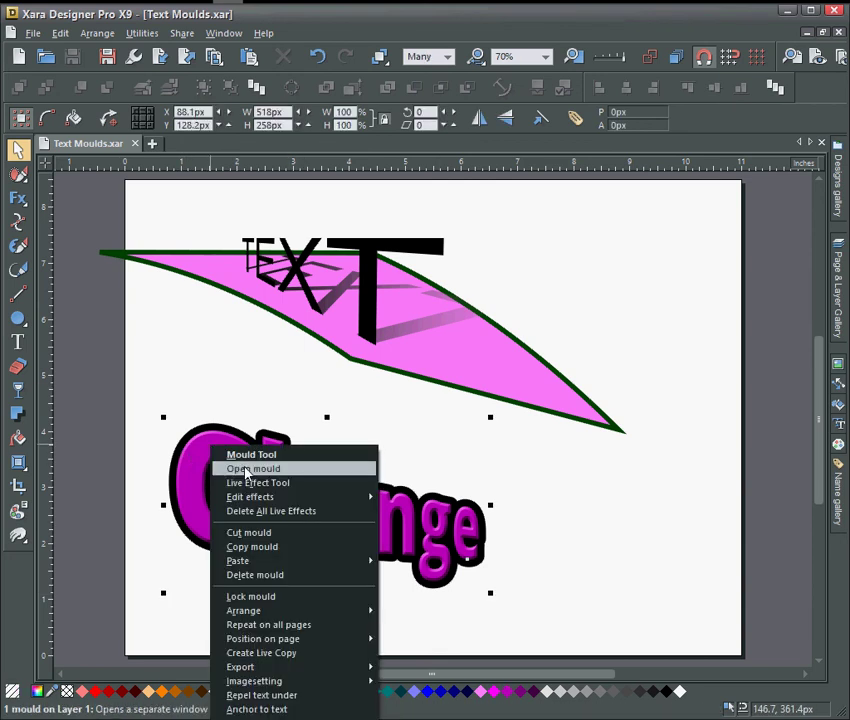
pyautogui.click(247, 471)
pyautogui.doubleClick(262, 537)
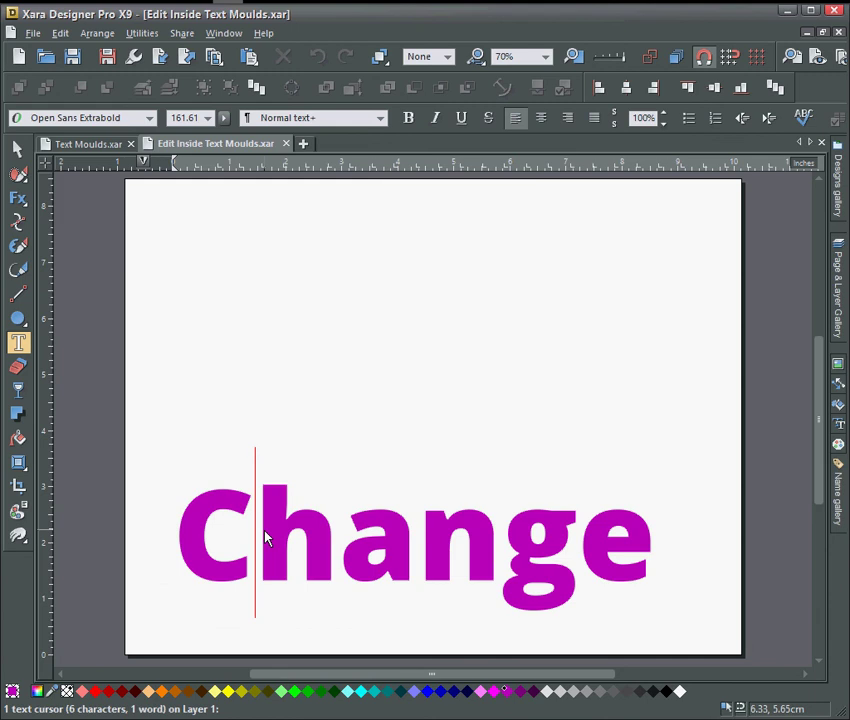
pyautogui.hotkey('ctrl', 'a')
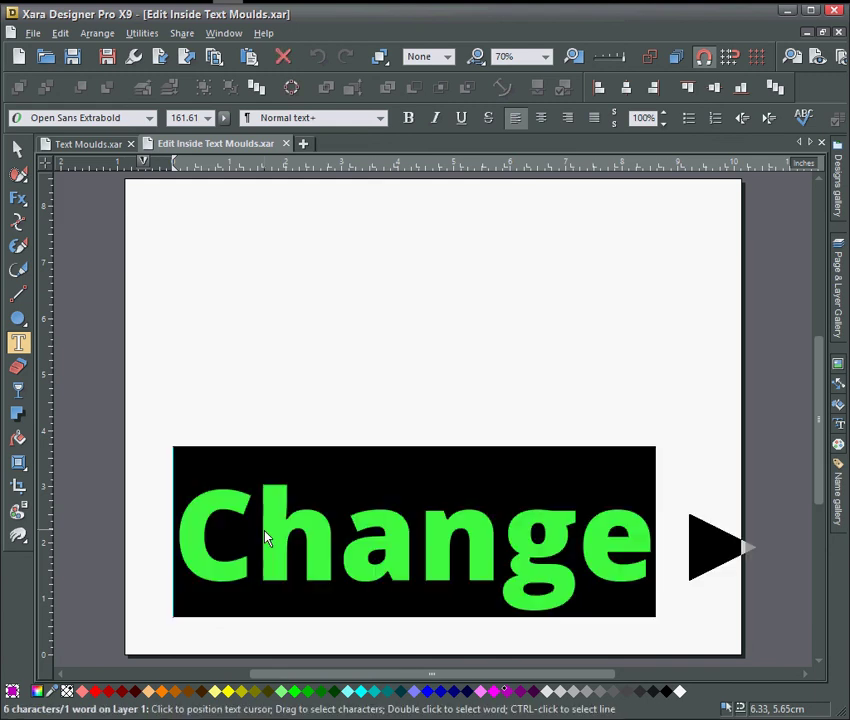
pyautogui.write('BACK')
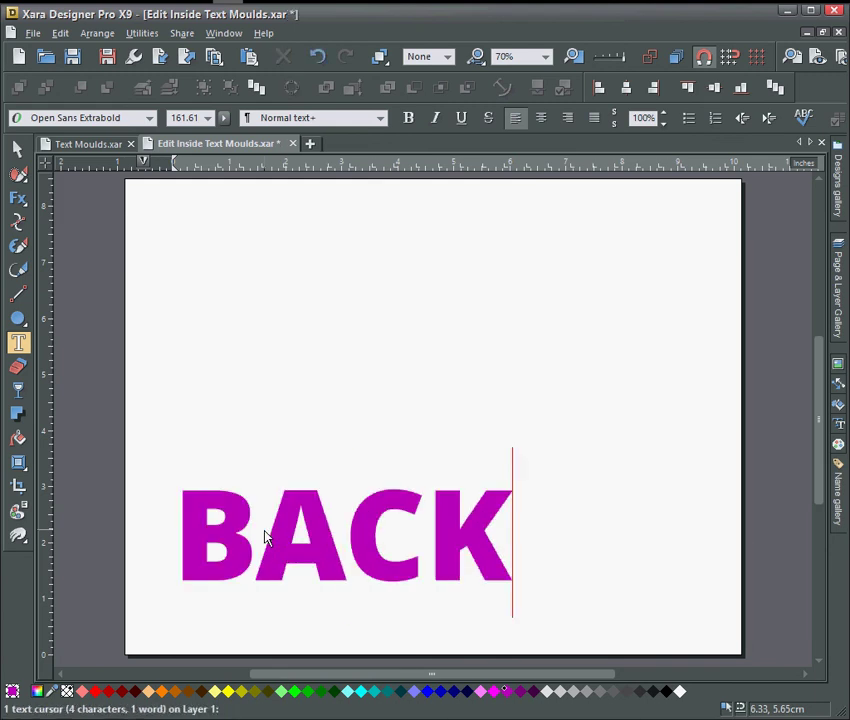
pyautogui.hotkey('ctrl', 'w')
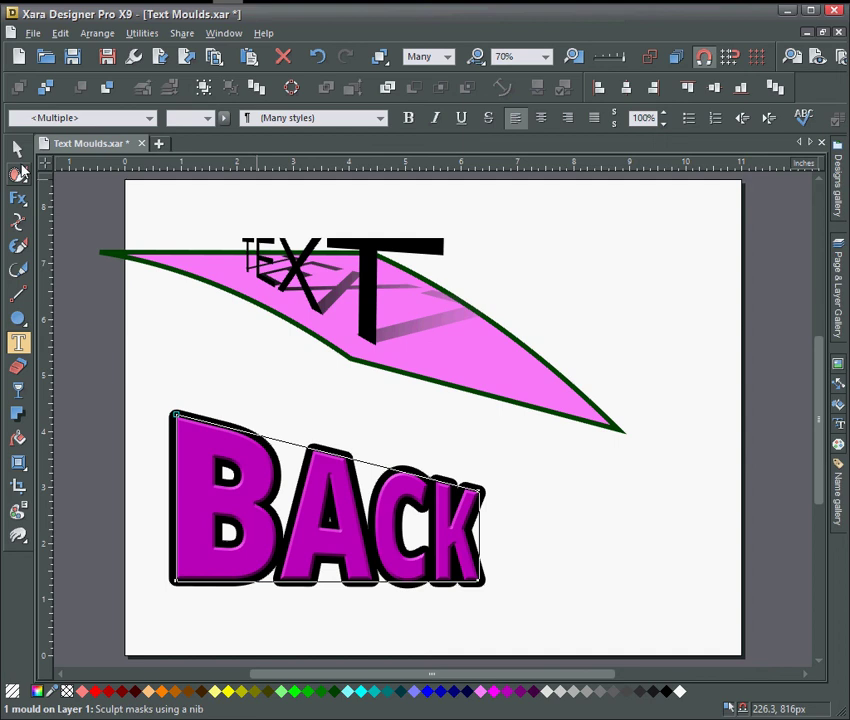
pyautogui.click(17, 148)
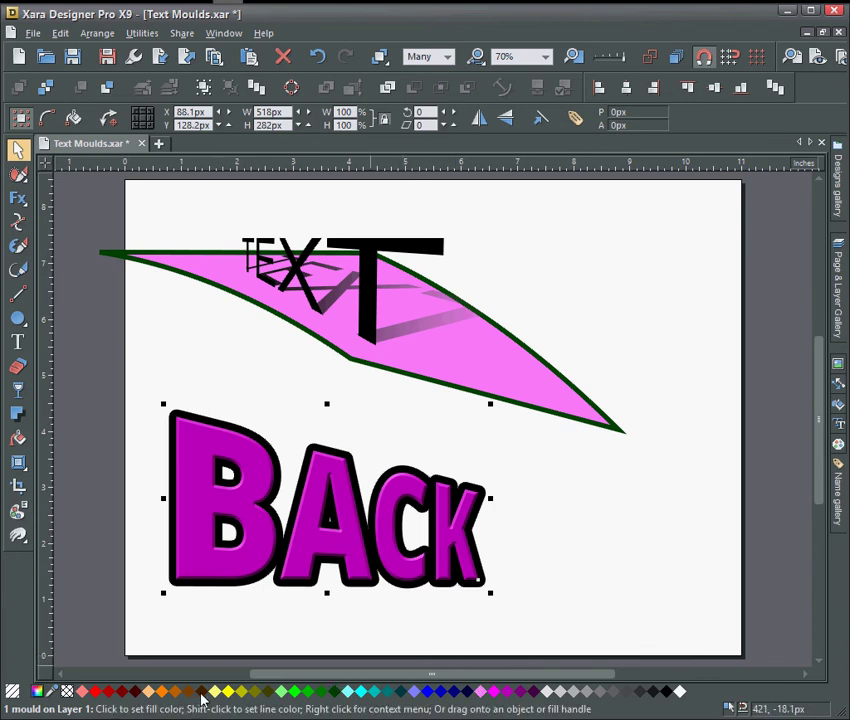
# Colour the glow around BACK with the brown swatch, try 90% Black, then reselect BACK.
pyautogui.moveTo(188, 697); pyautogui.dragTo(197, 590)
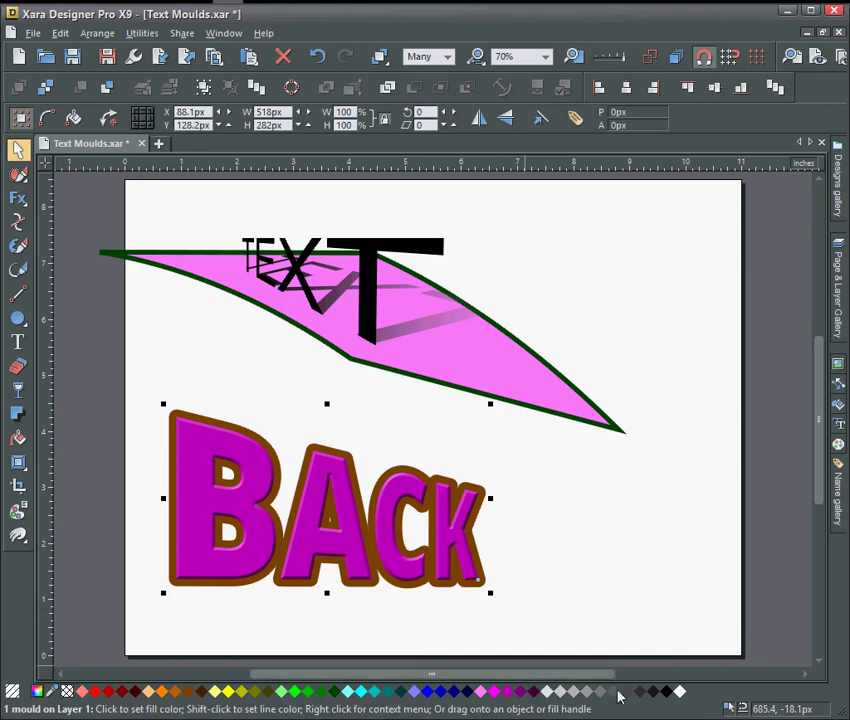
pyautogui.moveTo(665, 692); pyautogui.dragTo(238, 589)
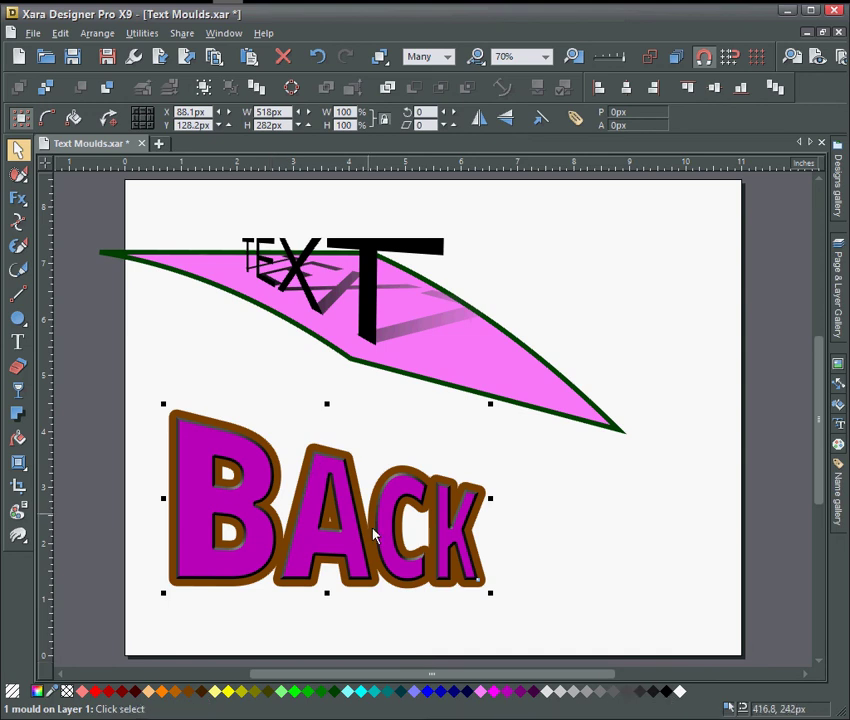
pyautogui.click(184, 328)
pyautogui.click(262, 516)
pyautogui.rightClick(262, 516)
# Open the BACK mould and replace the whole word with Editable.
pyautogui.click(157, 362)
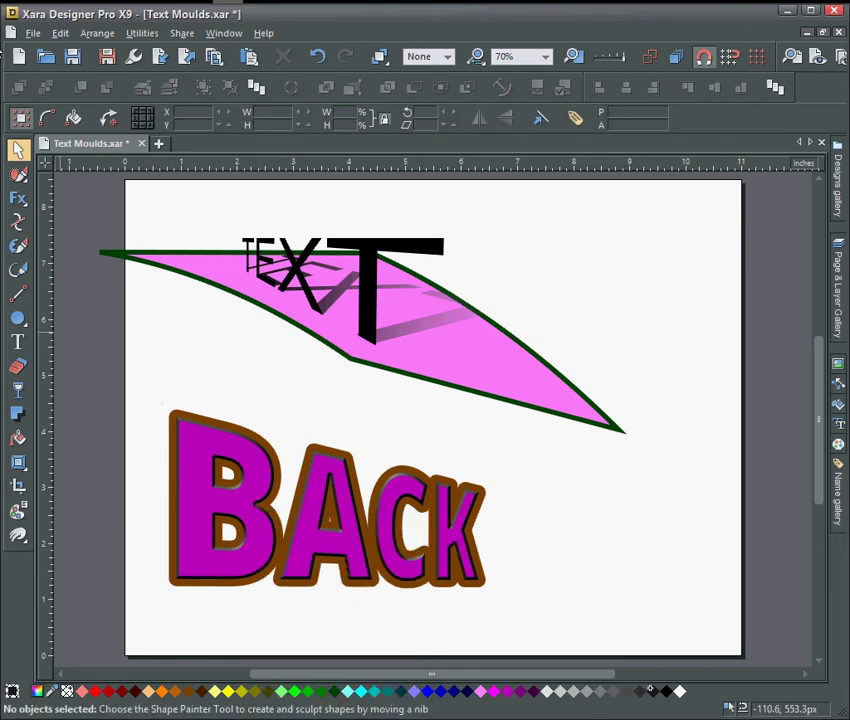
pyautogui.click(190, 458)
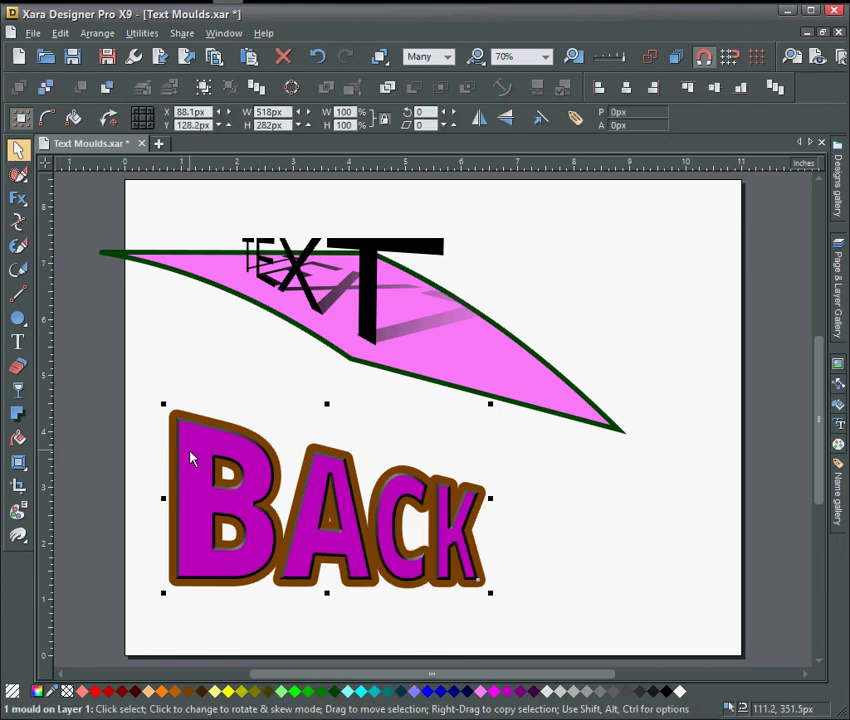
pyautogui.rightClick(190, 458)
pyautogui.click(217, 478)
pyautogui.click(210, 514)
pyautogui.doubleClick(195, 522)
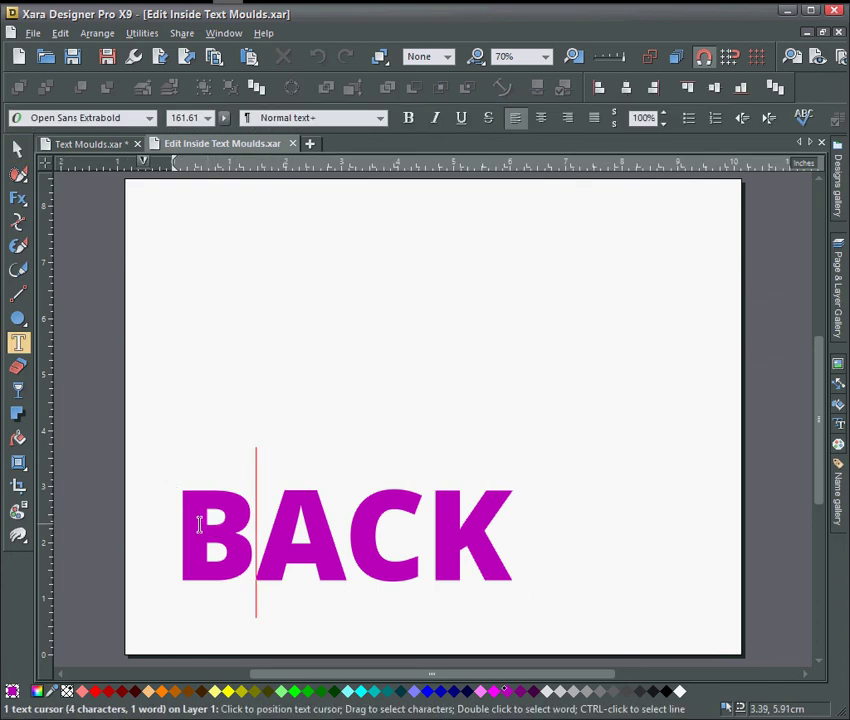
pyautogui.hotkey('ctrl', 'a')
pyautogui.write('Ed')
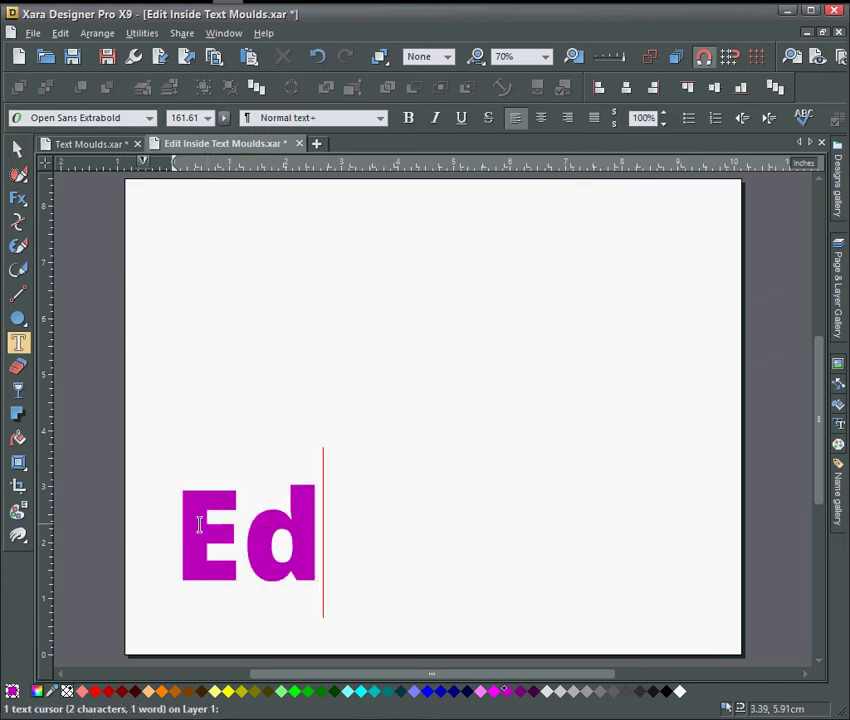
pyautogui.write('itable')
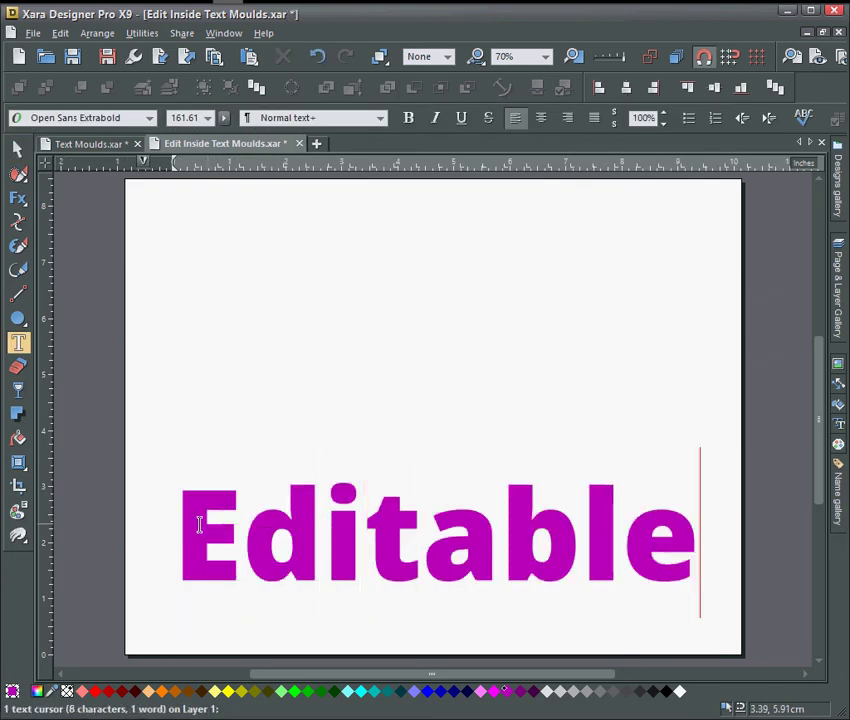
pyautogui.hotkey('ctrl', 'w')
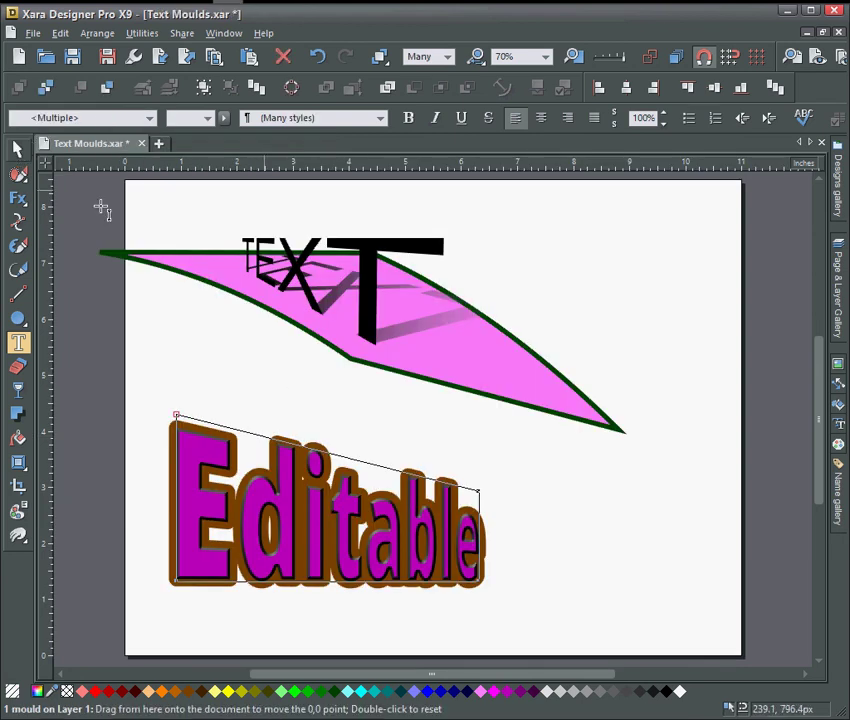
# Apply the Black swatch to the glow around Editable and deselect to check it.
pyautogui.click(19, 148)
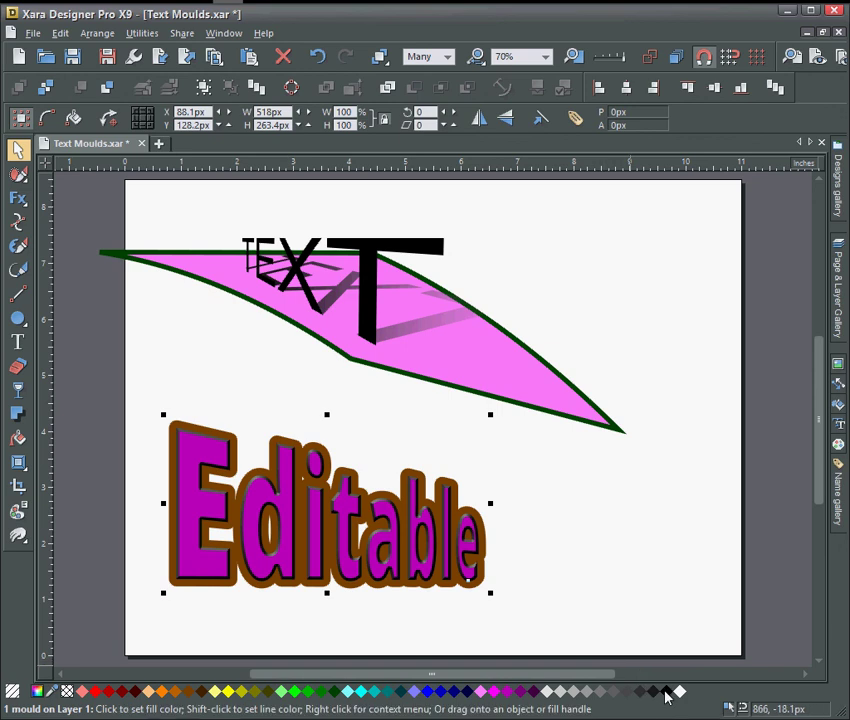
pyautogui.moveTo(633, 690); pyautogui.dragTo(354, 593)
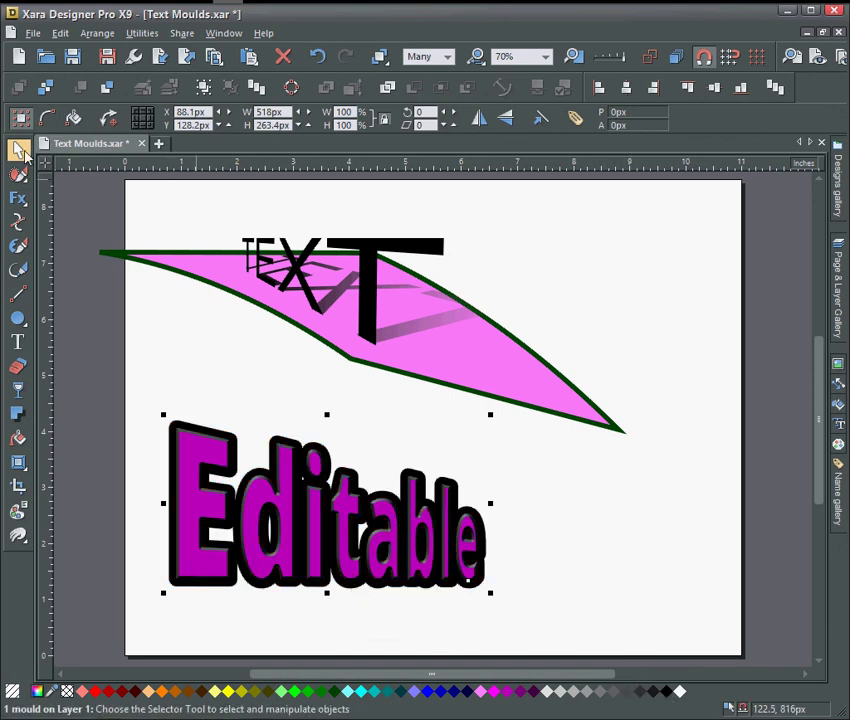
pyautogui.click(22, 152)
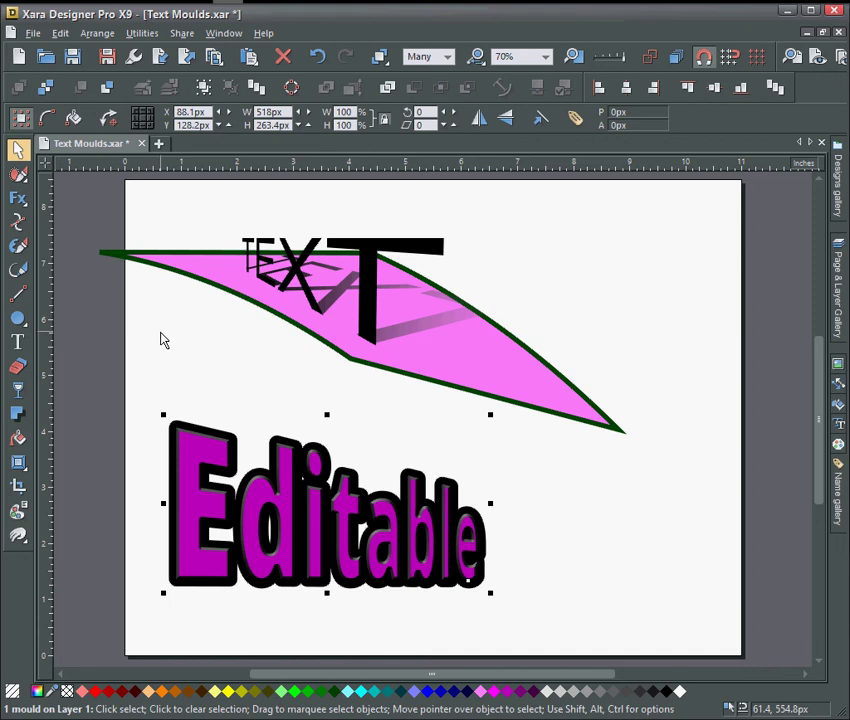
pyautogui.click(163, 340)
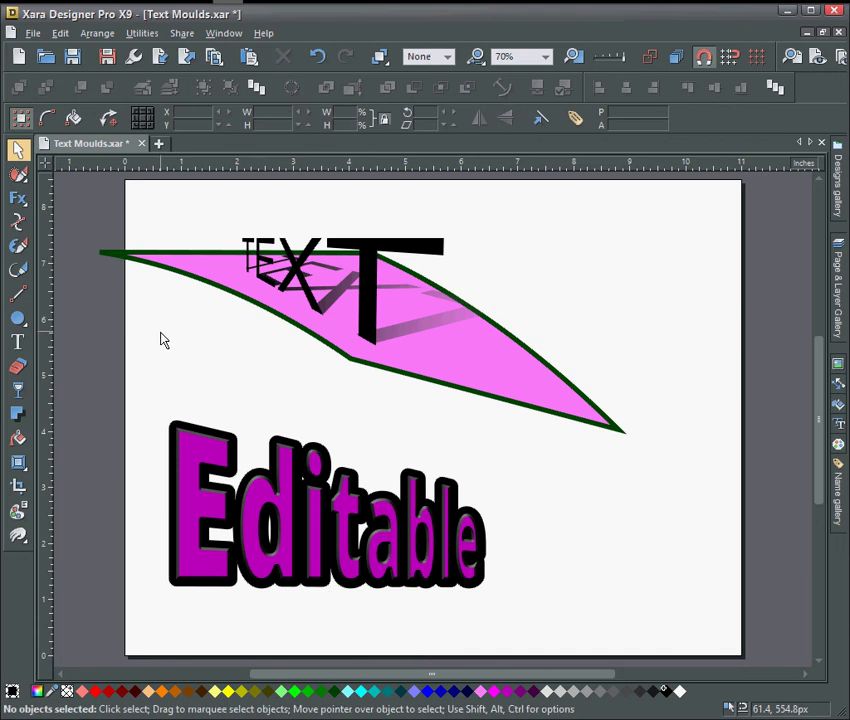